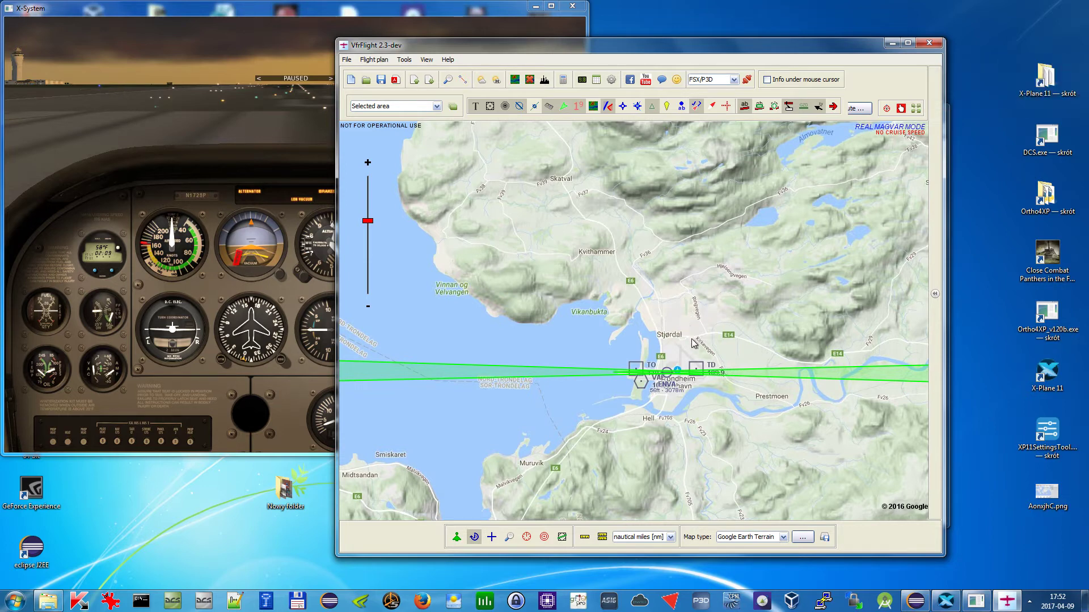
Shift the VfrFlight map and simulator windows right so the paused X-Plane cockpit sits in front beside the map.
{"action": "left_click_drag", "start_coordinate": [702, 47], "coordinate": [725, 54]}
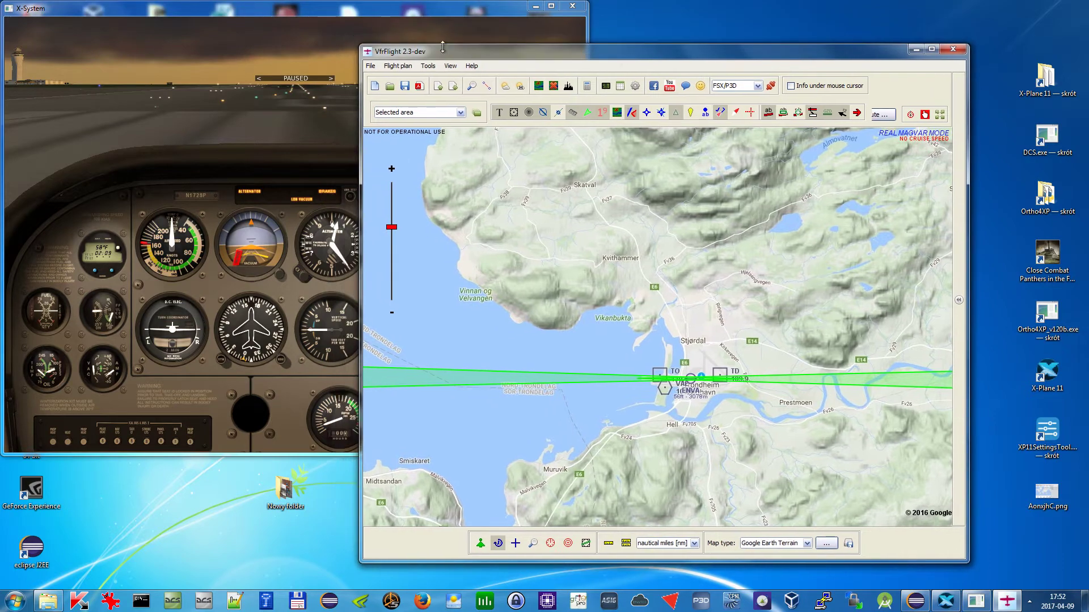
{"action": "left_click_drag", "start_coordinate": [465, 8], "coordinate": [531, 31]}
{"action": "left_click", "coordinate": [766, 67]}
{"action": "left_click", "coordinate": [485, 36]}
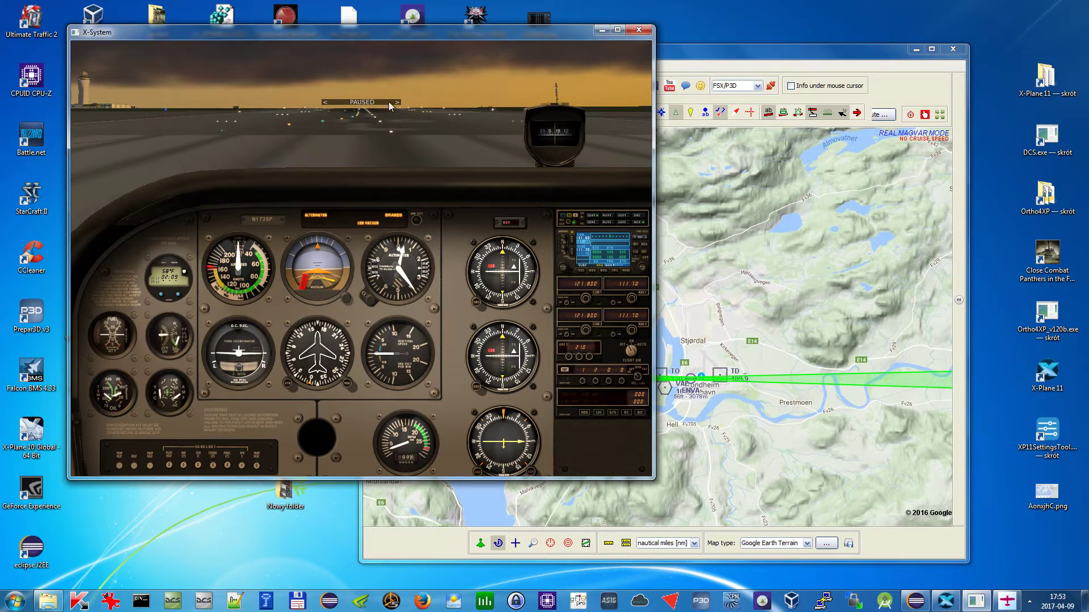
{"action": "mouse_move", "coordinate": [224, 50]}
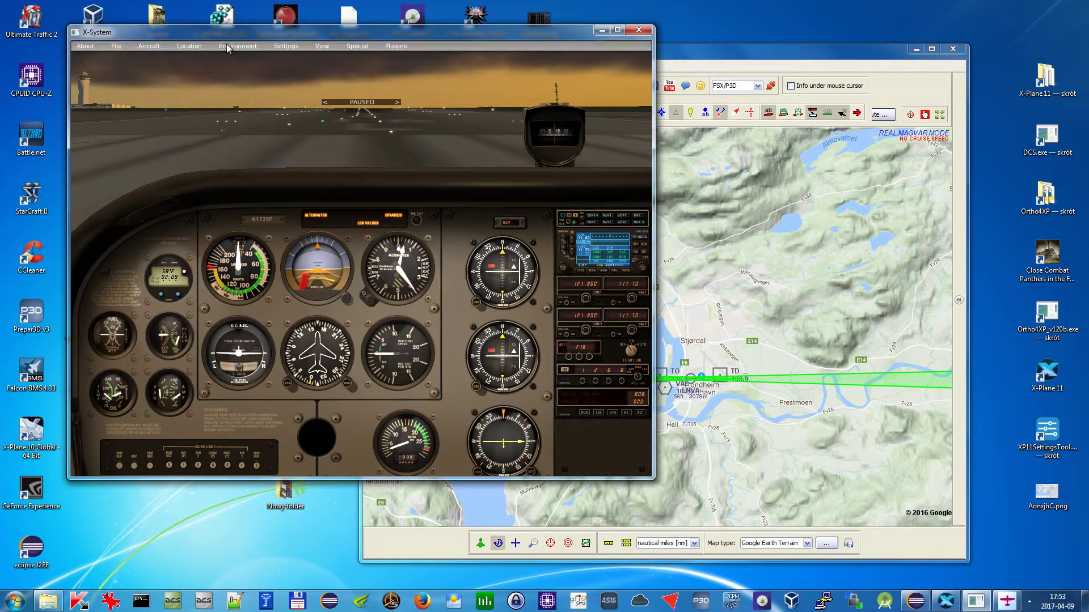
{"action": "left_click", "coordinate": [288, 44]}
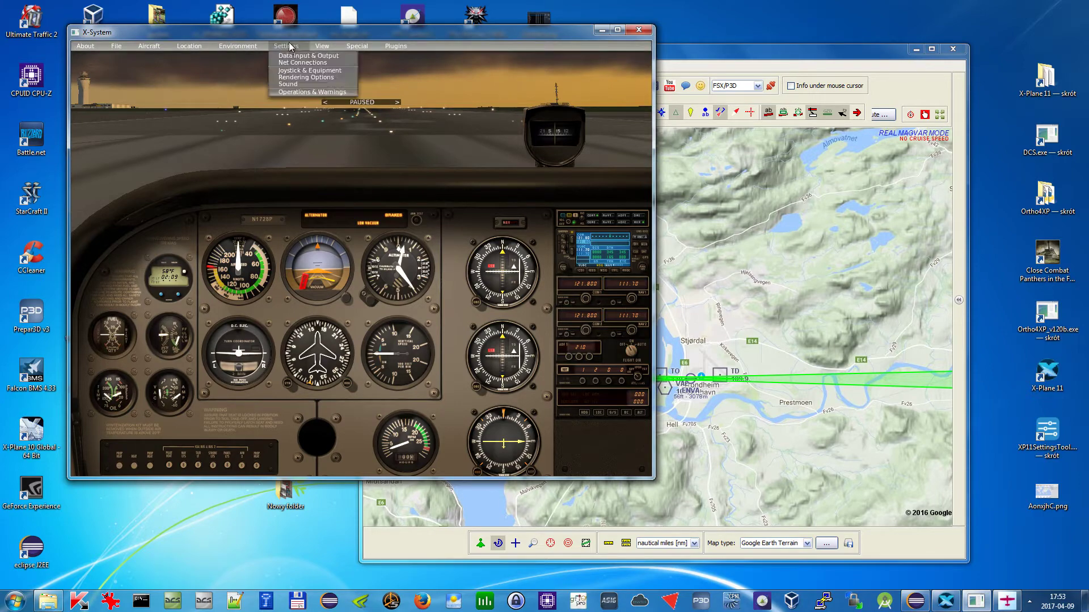
{"action": "left_click", "coordinate": [304, 56]}
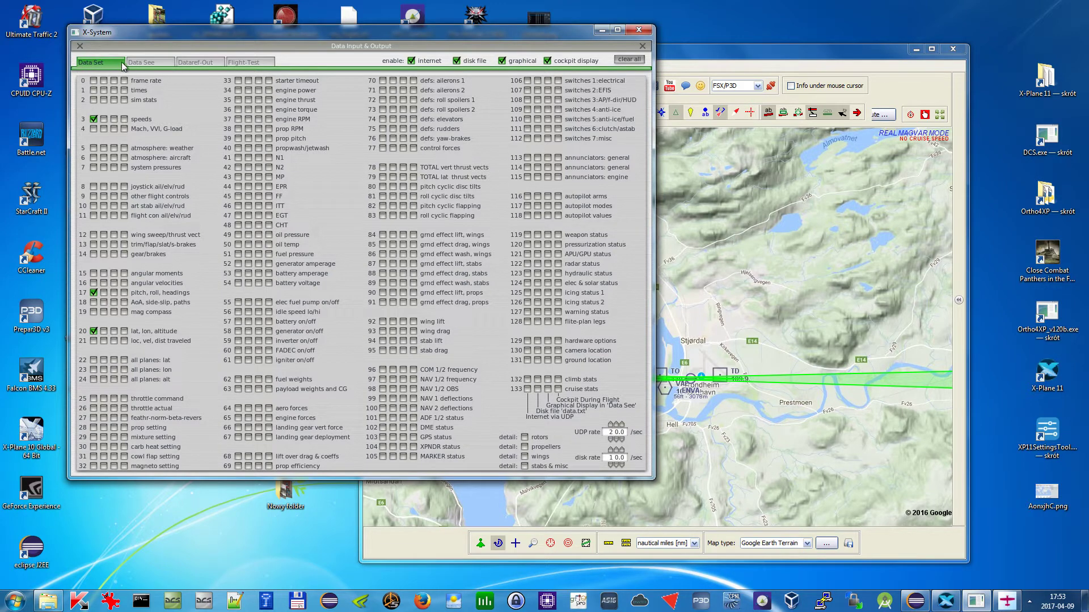
{"action": "left_click", "coordinate": [643, 46]}
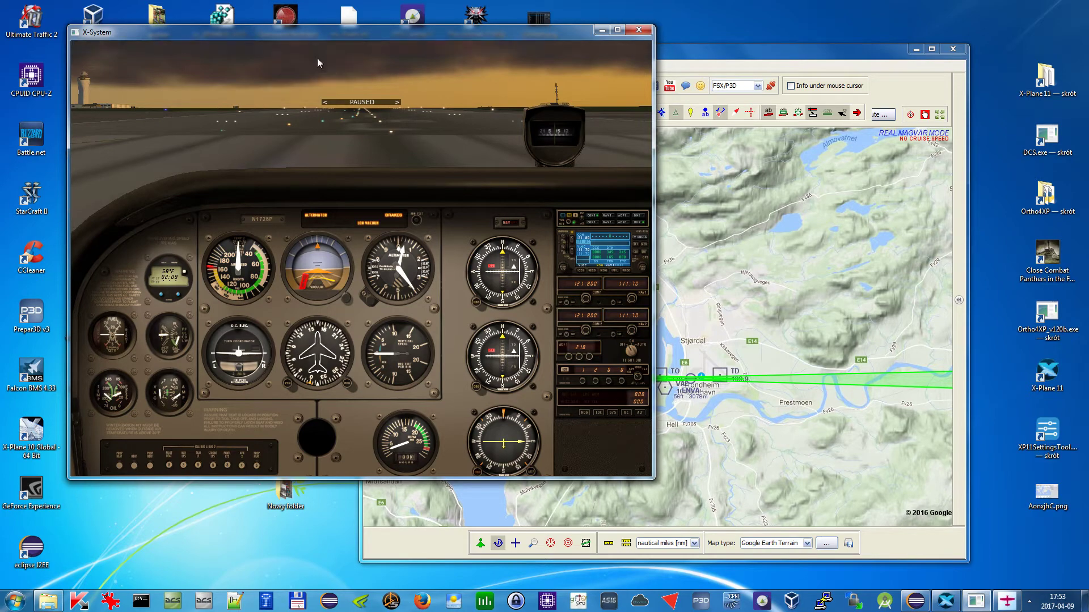
{"action": "left_click", "coordinate": [284, 46]}
{"action": "left_click", "coordinate": [298, 69]}
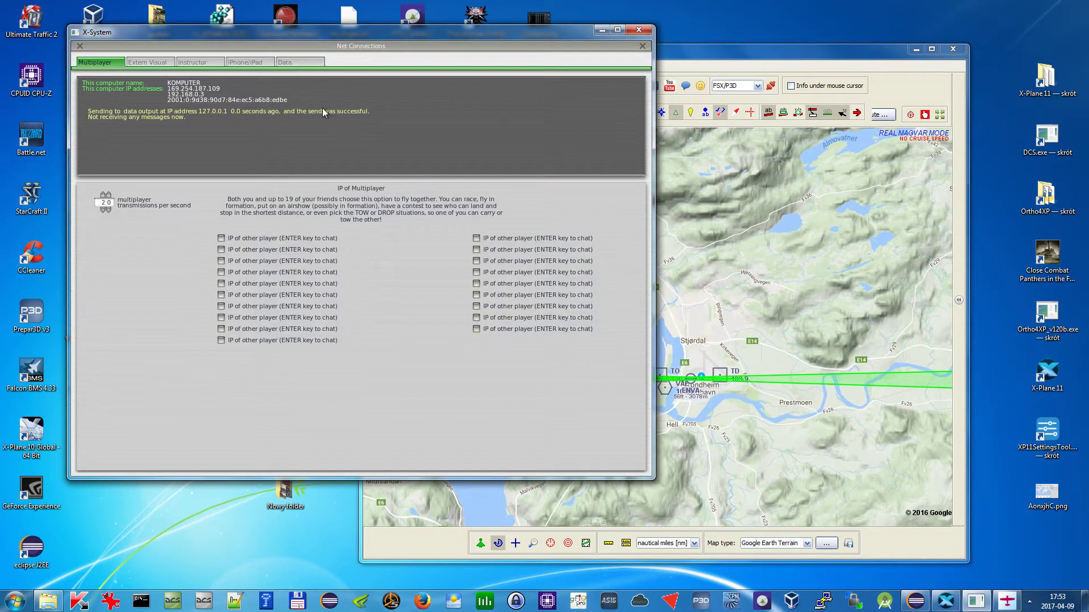
{"action": "left_click", "coordinate": [308, 62]}
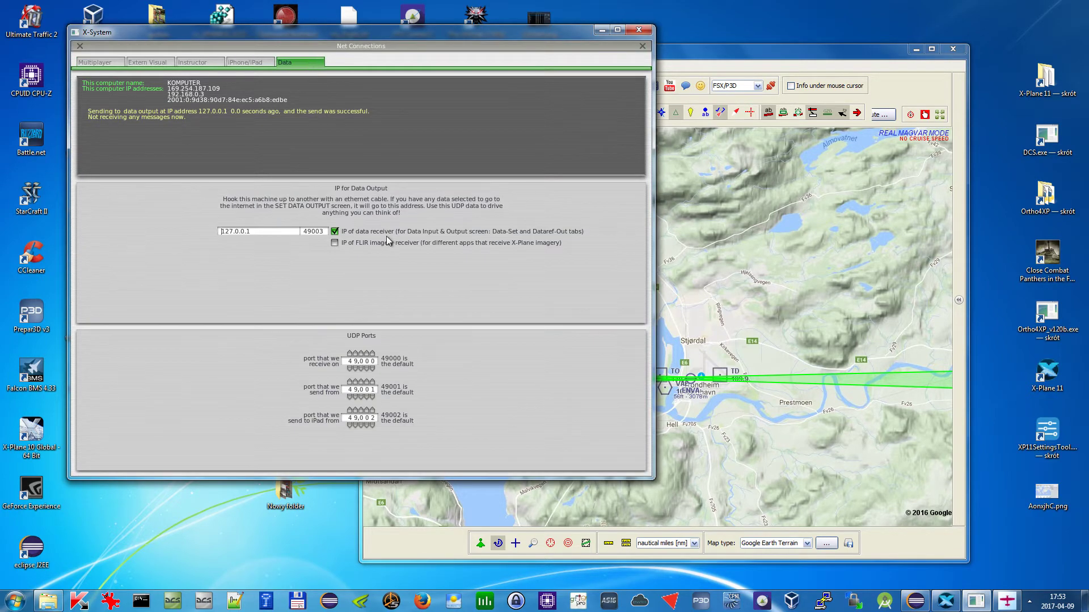
{"action": "left_click", "coordinate": [270, 232]}
{"action": "left_click", "coordinate": [335, 232]}
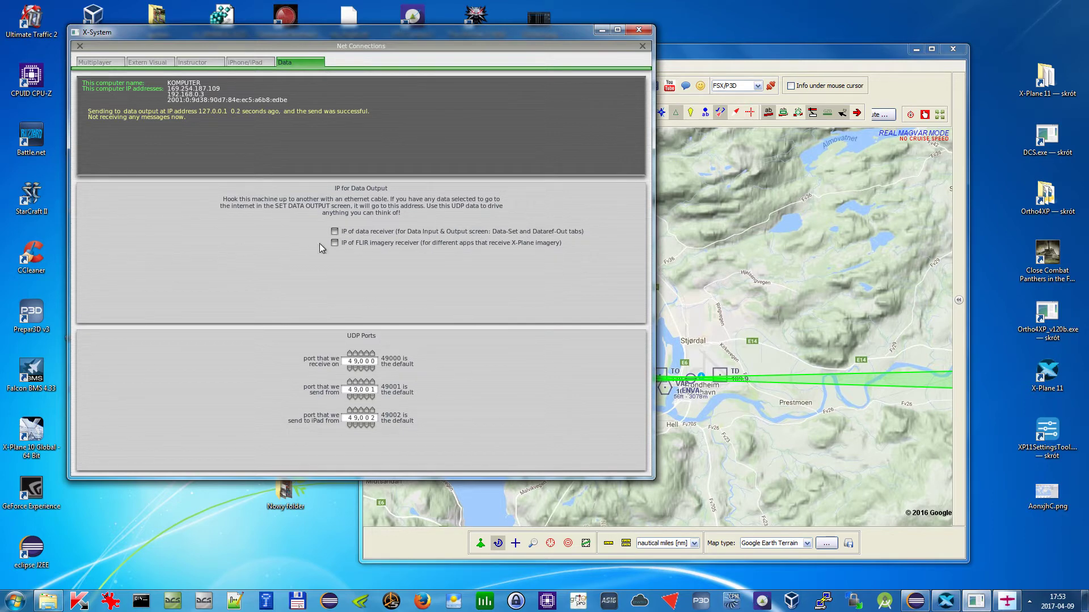
{"action": "left_click", "coordinate": [334, 232]}
{"action": "left_click", "coordinate": [322, 231]}
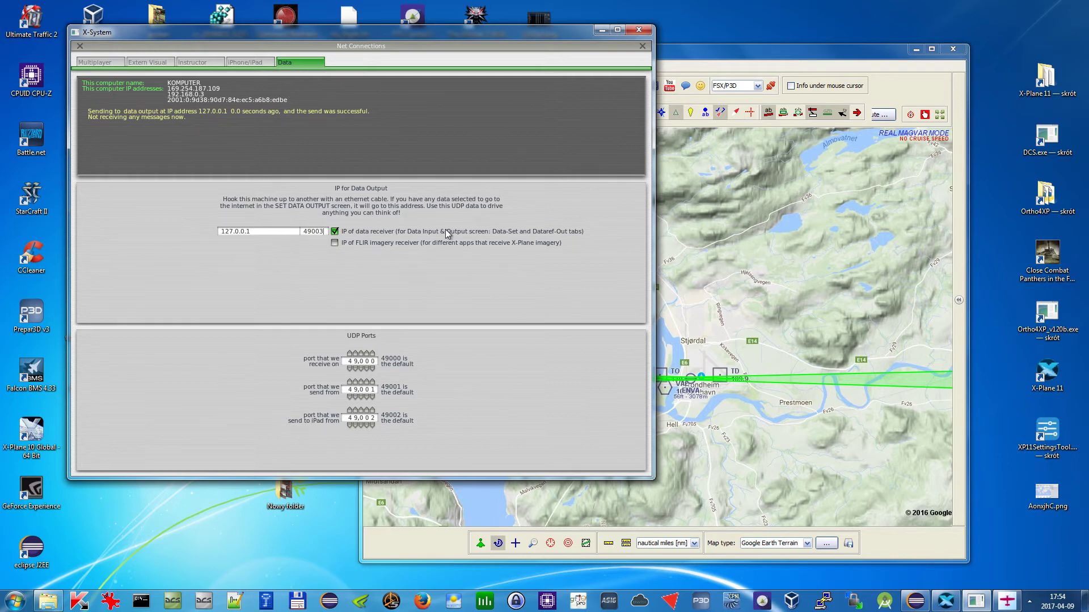
{"action": "left_click", "coordinate": [642, 46]}
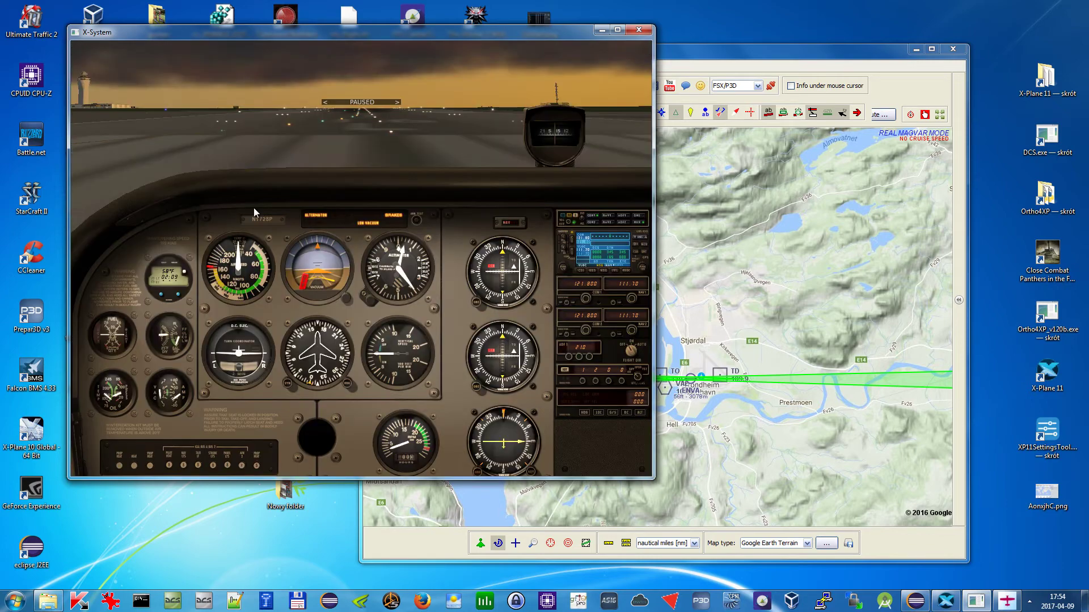
Choose X-Plane 10/11 as VfrFlight's simulator and move its connection settings dialog aside.
{"action": "left_click", "coordinate": [753, 51]}
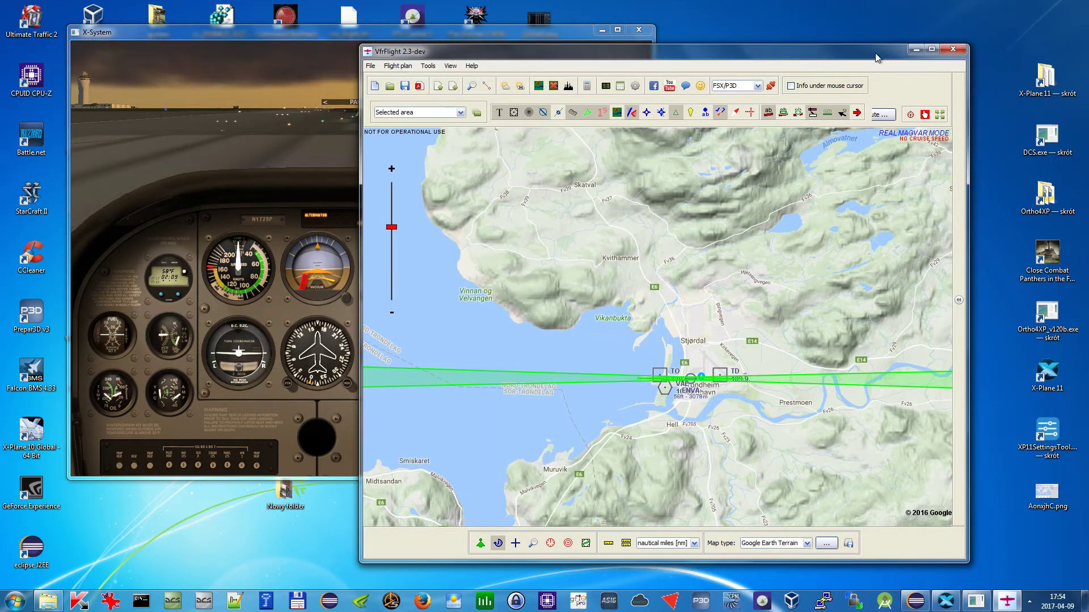
{"action": "left_click", "coordinate": [757, 85]}
{"action": "left_click", "coordinate": [750, 106]}
{"action": "left_click", "coordinate": [770, 85]}
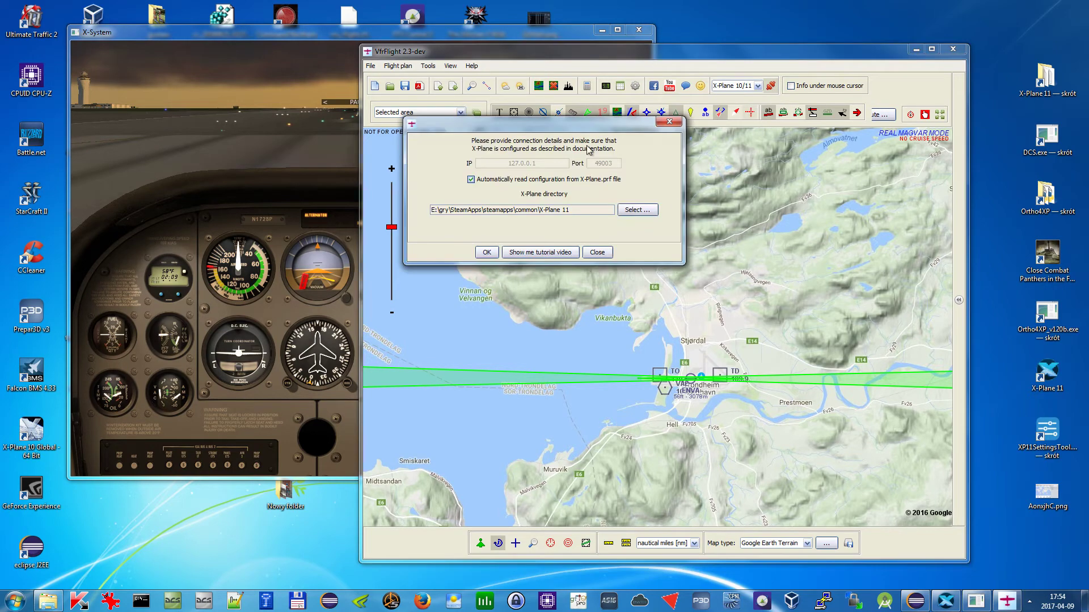
{"action": "left_click_drag", "start_coordinate": [591, 122], "coordinate": [693, 158]}
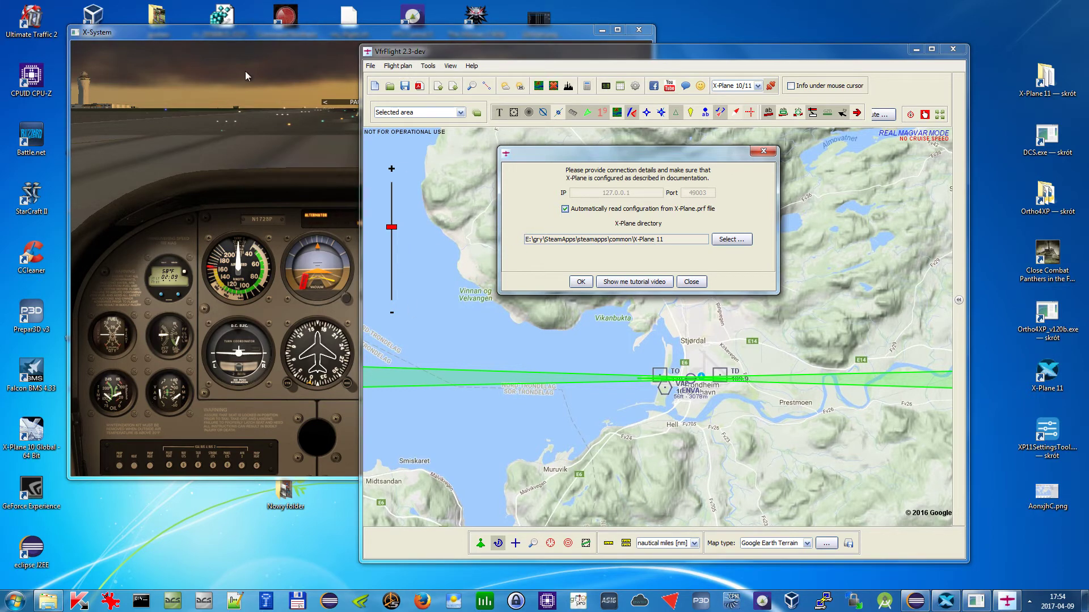
Set the X-Plane directory to D:\Gry\SteamLibrary\SteamApps\common\X-Plane 10.
{"action": "left_click", "coordinate": [733, 240]}
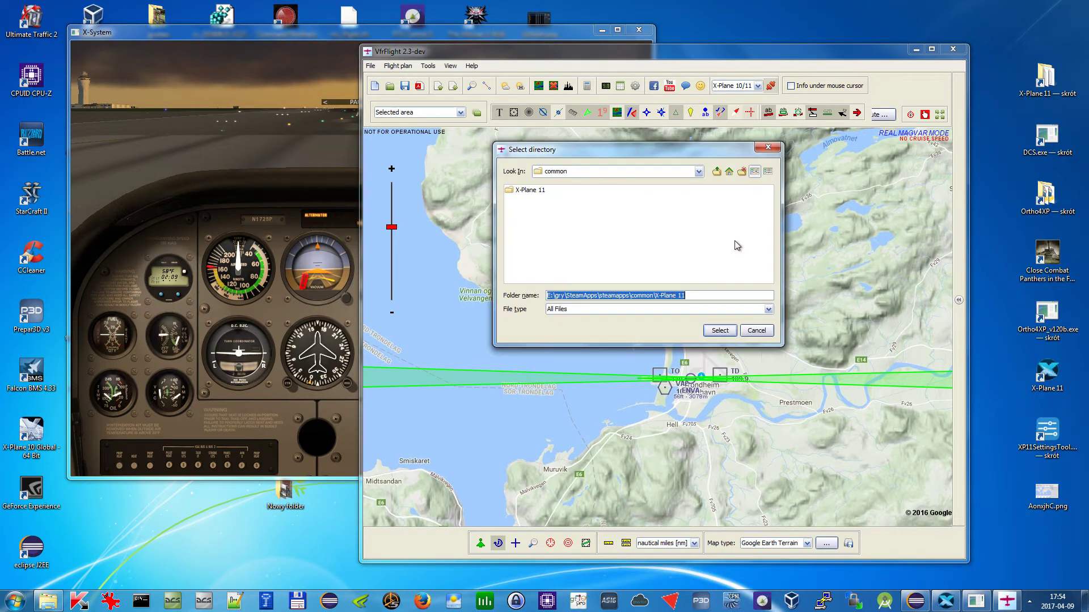
{"action": "left_click", "coordinate": [698, 171]}
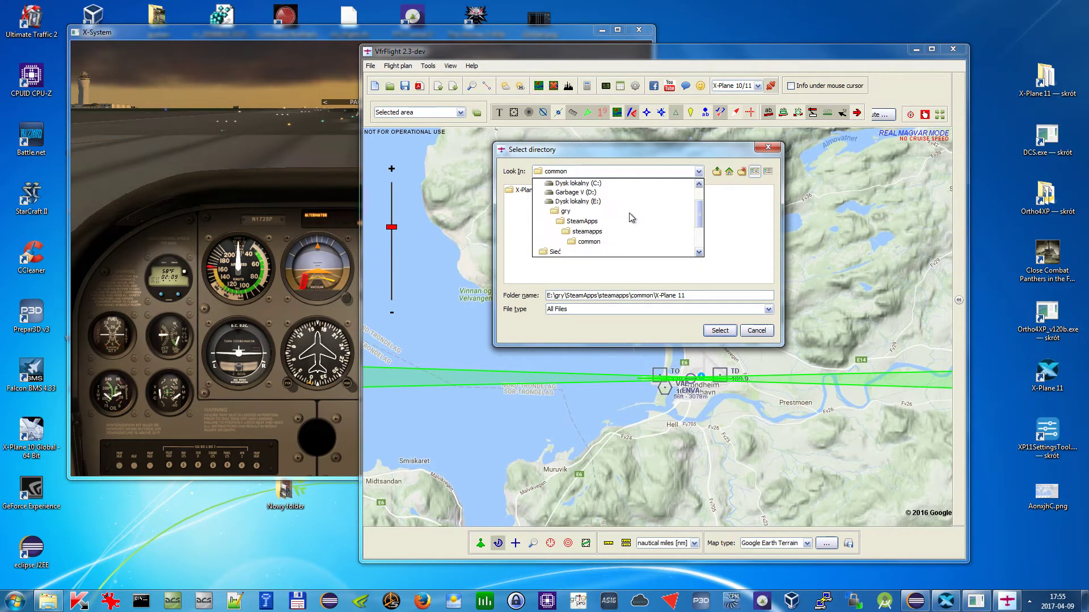
{"action": "left_click", "coordinate": [601, 194]}
{"action": "double_click", "coordinate": [605, 193]}
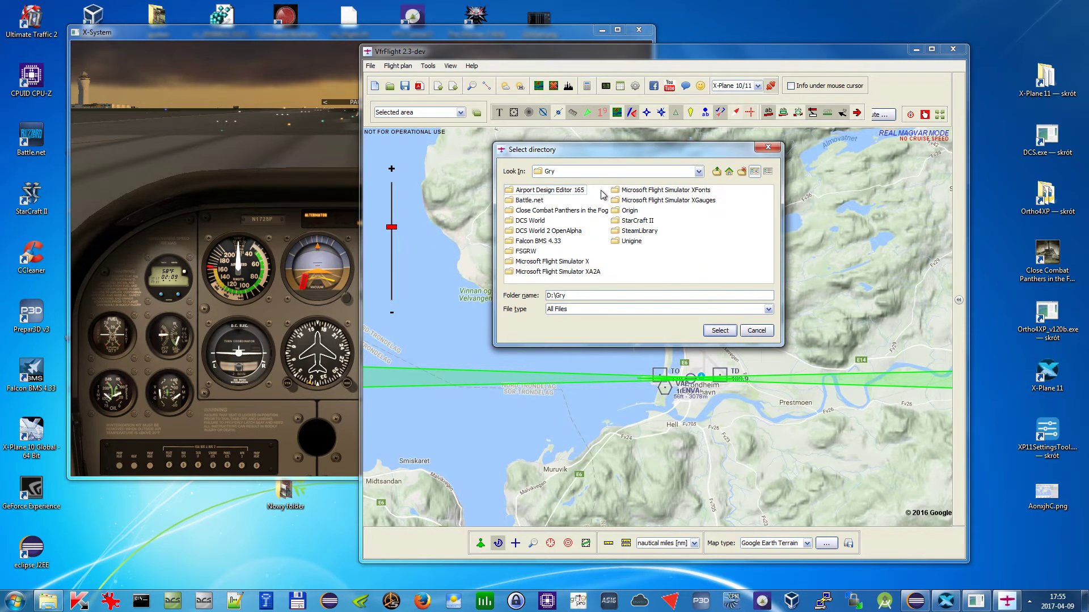
{"action": "double_click", "coordinate": [635, 231]}
{"action": "double_click", "coordinate": [529, 191]}
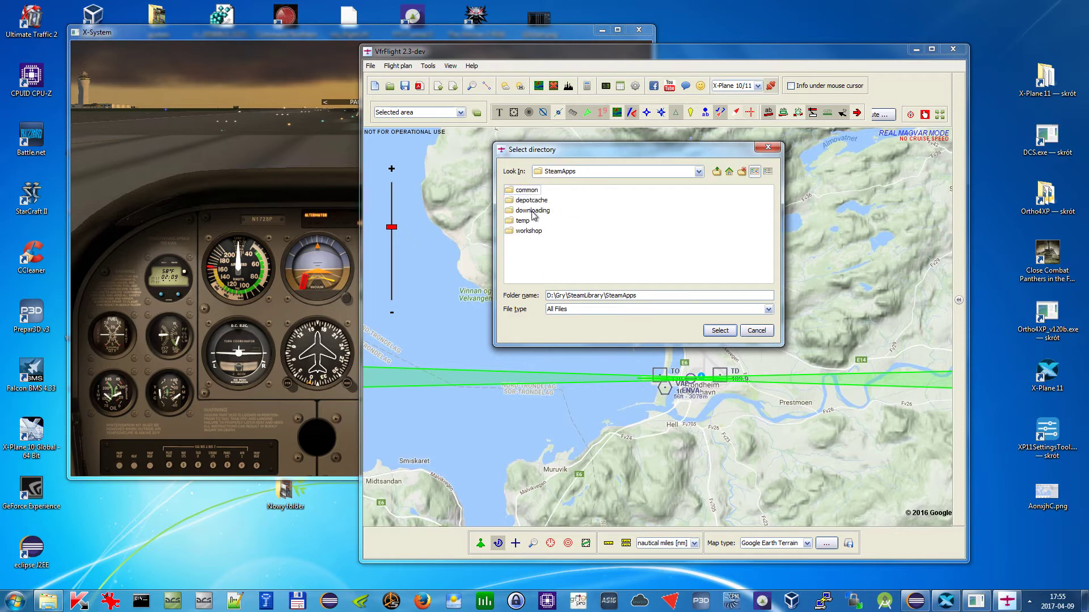
{"action": "double_click", "coordinate": [529, 192]}
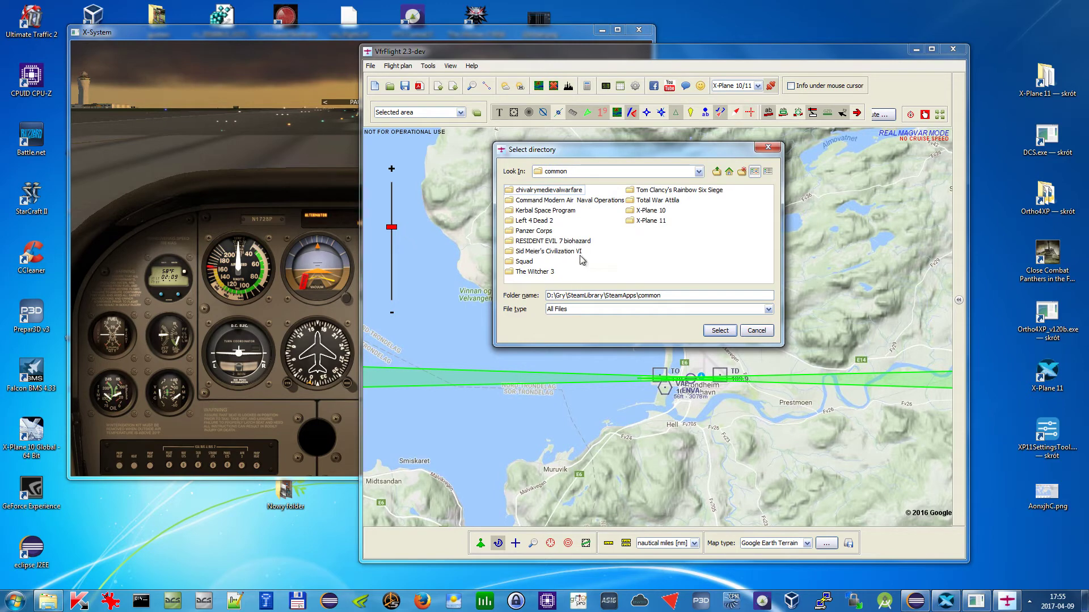
{"action": "double_click", "coordinate": [661, 211]}
{"action": "left_click", "coordinate": [720, 330]}
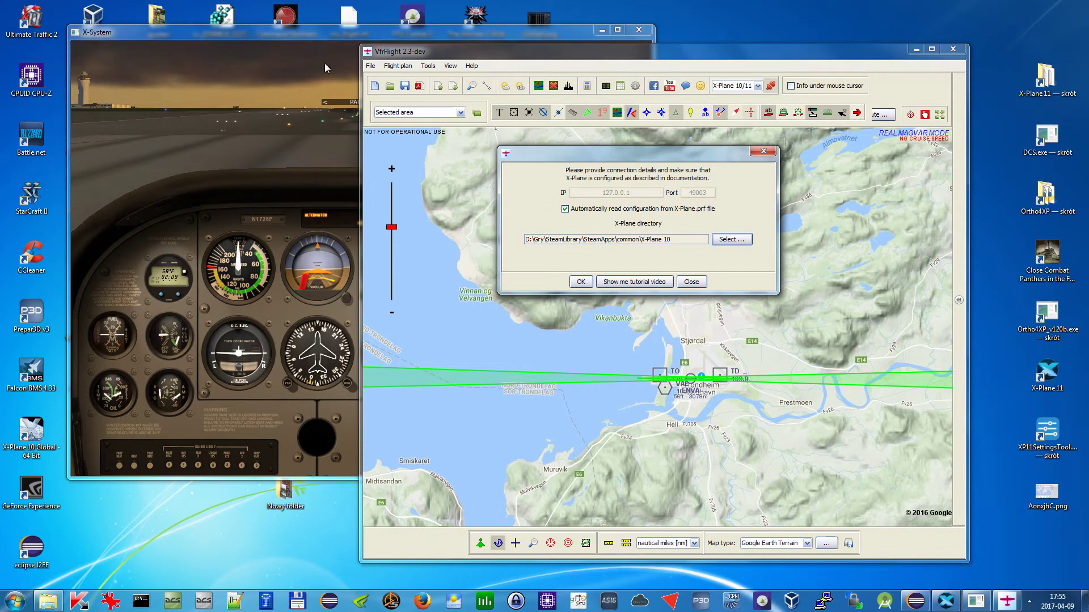
Accept the connection and zoom and pan the map to the aircraft near SeaTac.
{"action": "left_click", "coordinate": [583, 283]}
{"action": "scroll", "coordinate": [652, 317], "scroll_direction": "down", "scroll_amount": 4}
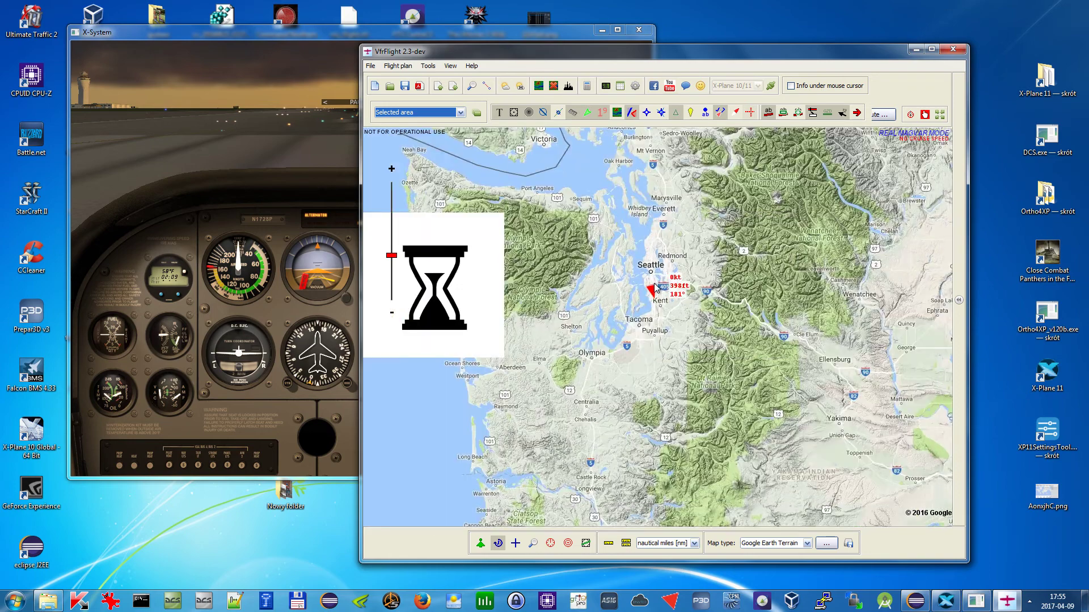
{"action": "scroll", "coordinate": [646, 272], "scroll_direction": "up", "scroll_amount": 2}
{"action": "left_click_drag", "start_coordinate": [651, 399], "coordinate": [587, 308]}
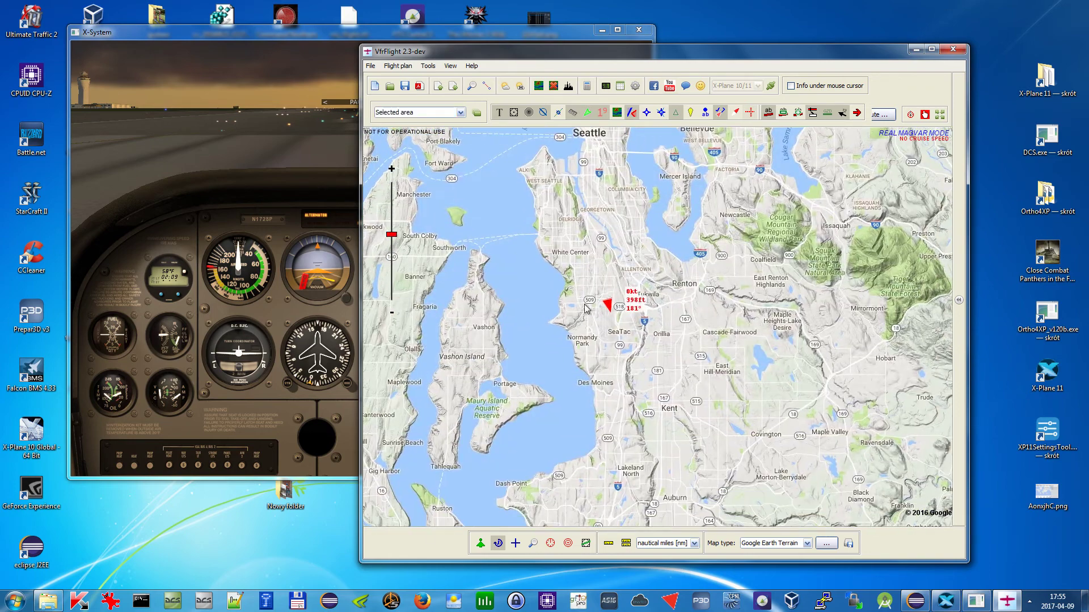
Toggle the X-Plane link, close X-Plane 10, and open X-Plane 11's Data Output settings.
{"action": "left_click", "coordinate": [770, 89]}
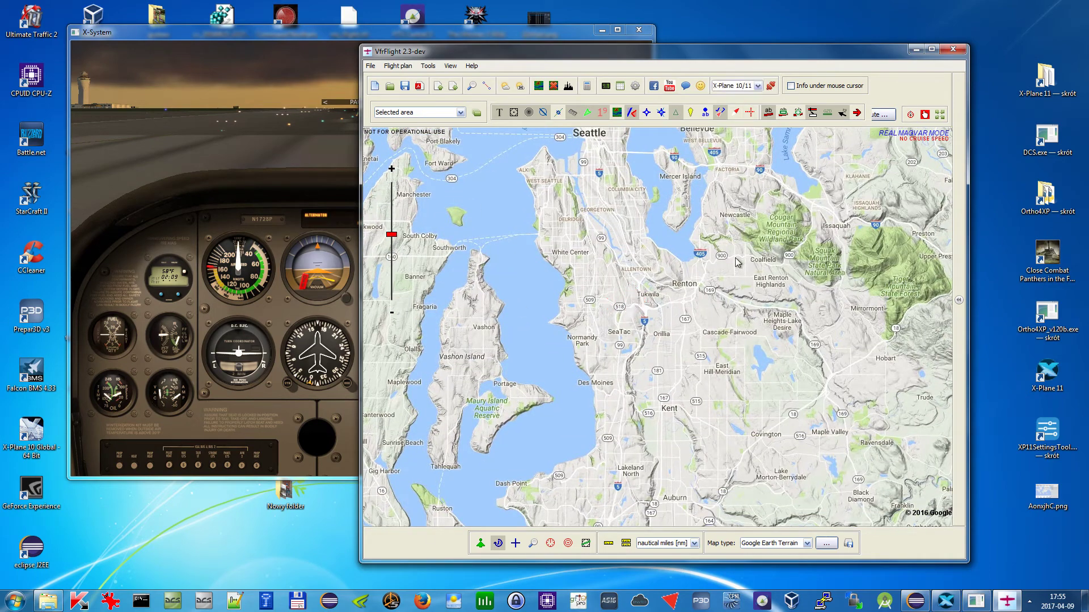
{"action": "left_click", "coordinate": [642, 31]}
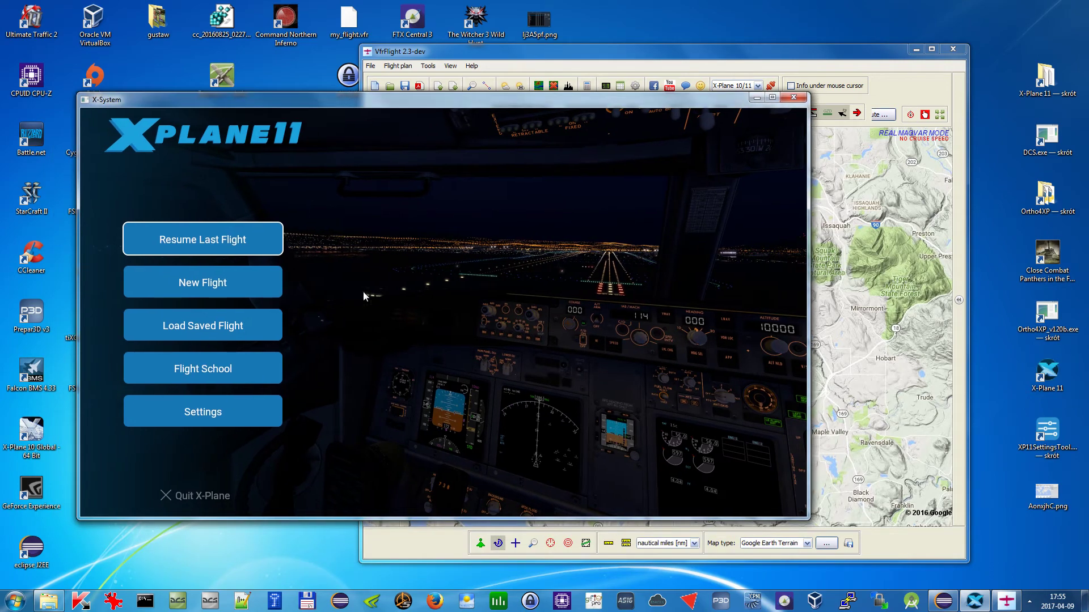
{"action": "left_click", "coordinate": [241, 408]}
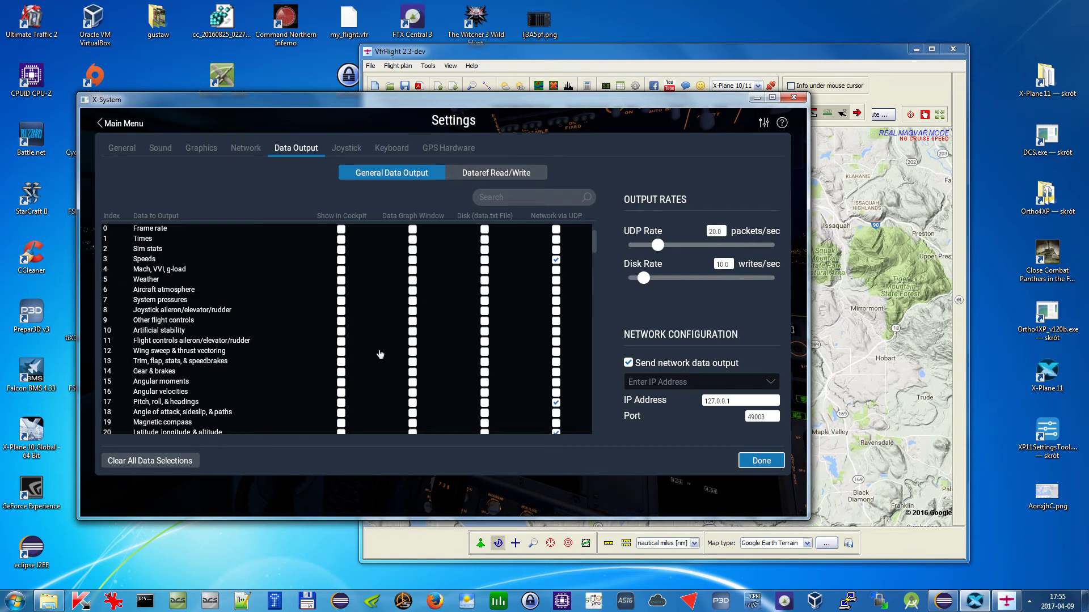
{"action": "left_click_drag", "start_coordinate": [596, 238], "coordinate": [595, 245]}
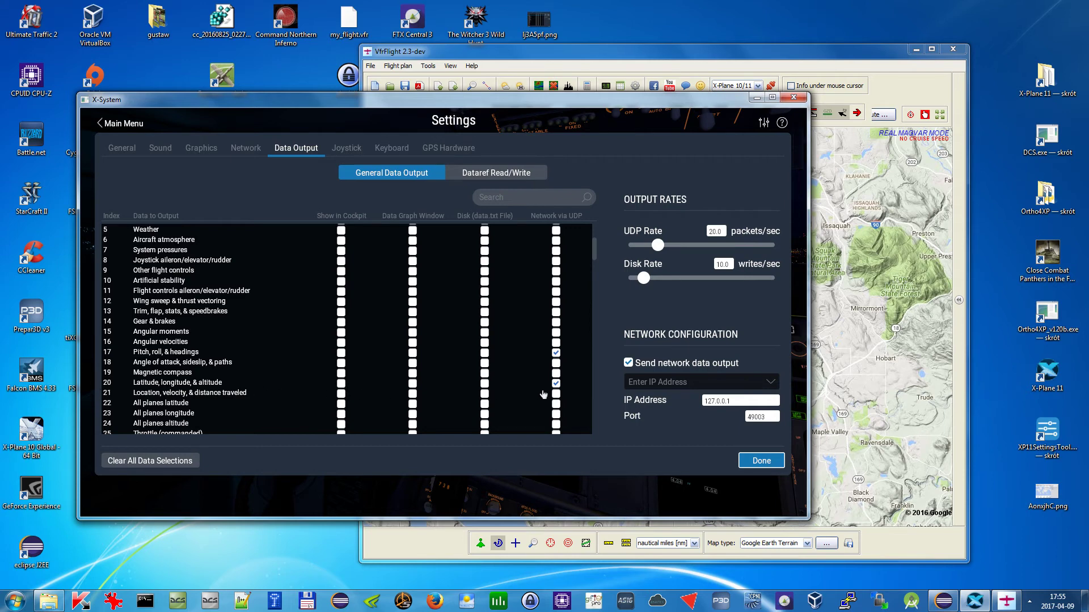
Re-tick Send network data output and confirm it targets 127.0.0.1 port 49003.
{"action": "left_click", "coordinate": [628, 363]}
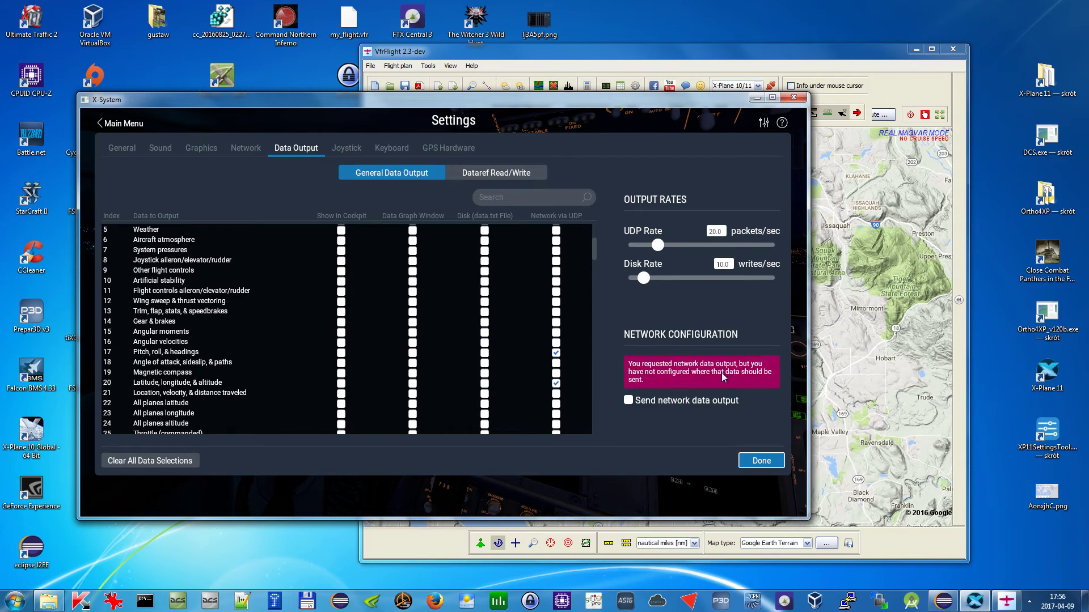
{"action": "left_click", "coordinate": [628, 400]}
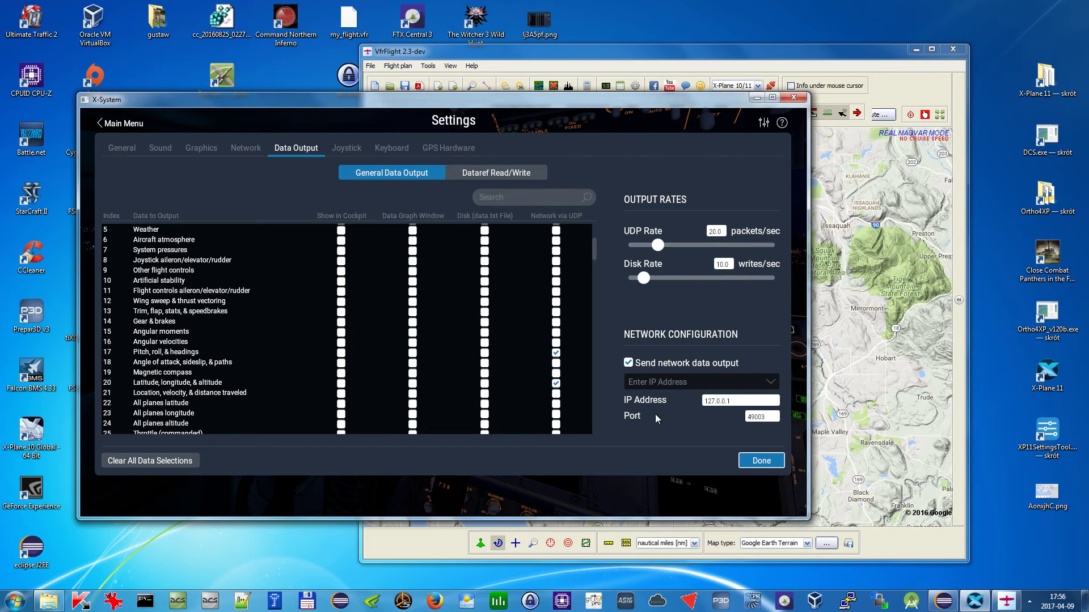
{"action": "left_click", "coordinate": [737, 402]}
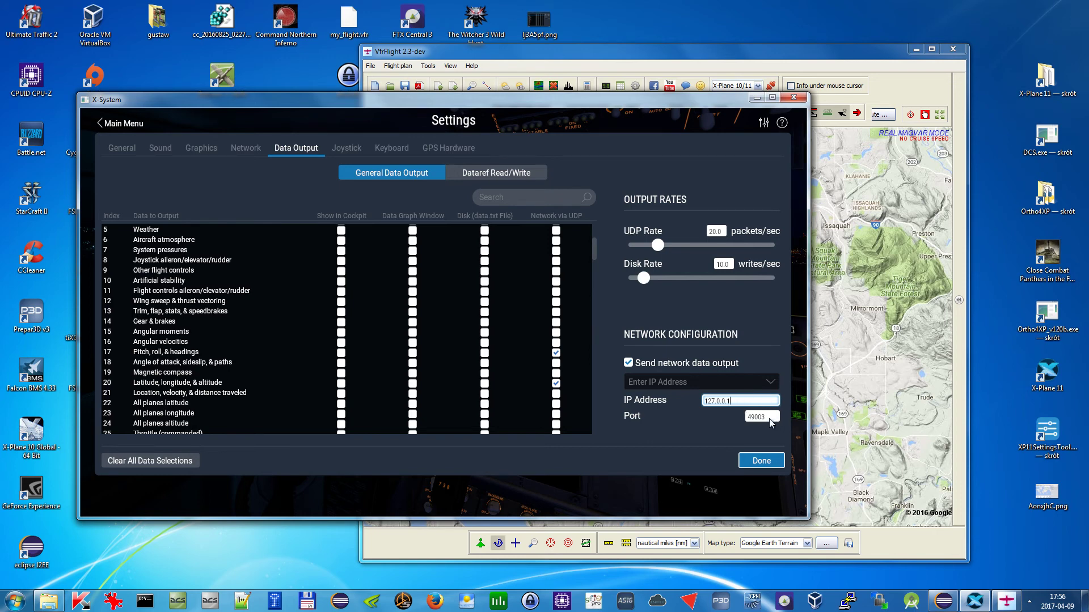
{"action": "left_click", "coordinate": [770, 419]}
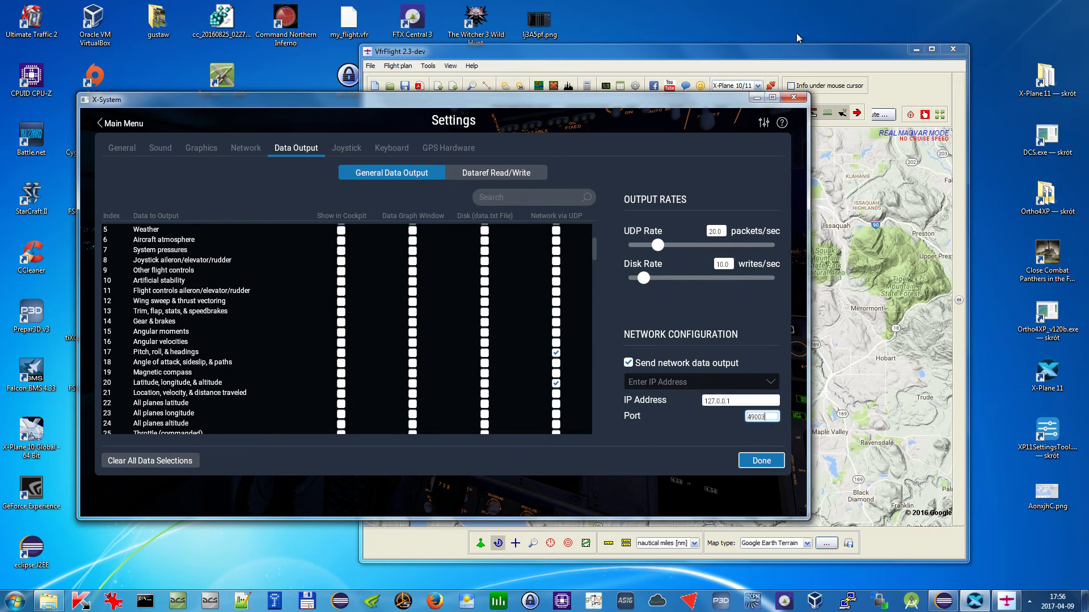
{"action": "left_click", "coordinate": [817, 51]}
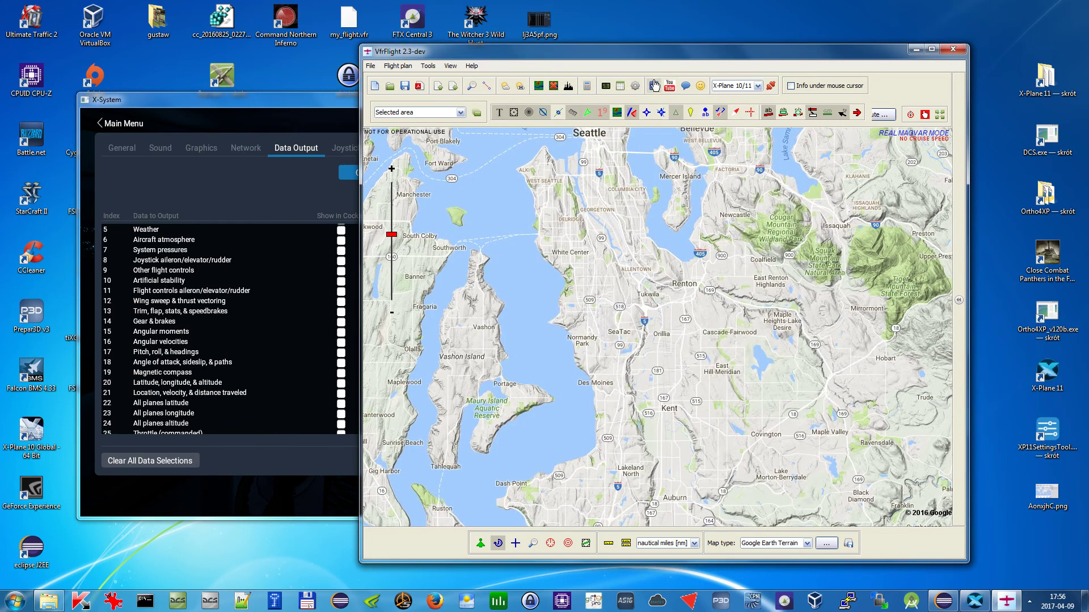
Check VfrFlight's X-Plane connection details unchanged, then return to X-Plane 11's Data Output settings.
{"action": "left_click", "coordinate": [771, 88]}
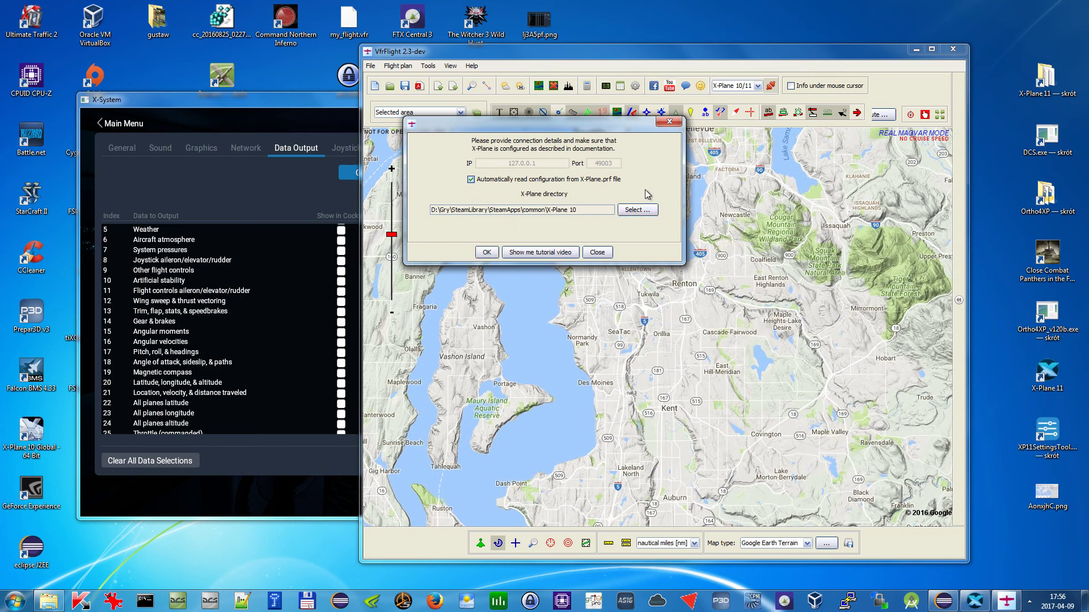
{"action": "left_click", "coordinate": [669, 122]}
{"action": "left_click", "coordinate": [309, 103]}
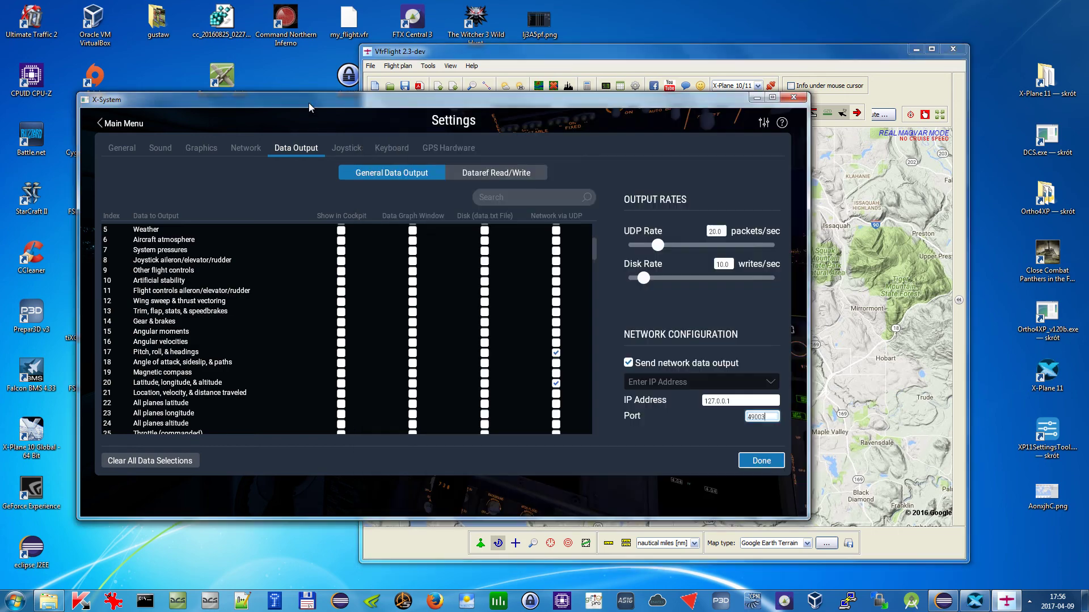